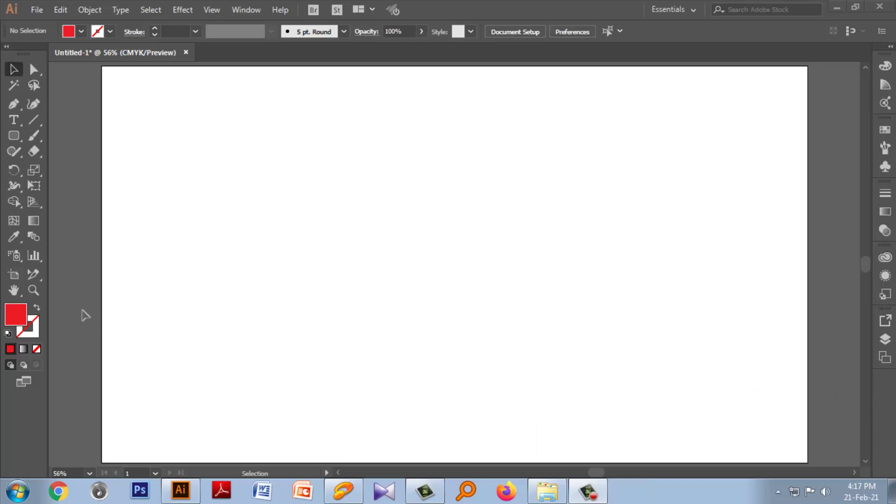
Choose the Slice Tool from the toolbar's slice flyout on the blank artboard.
click(34, 275)
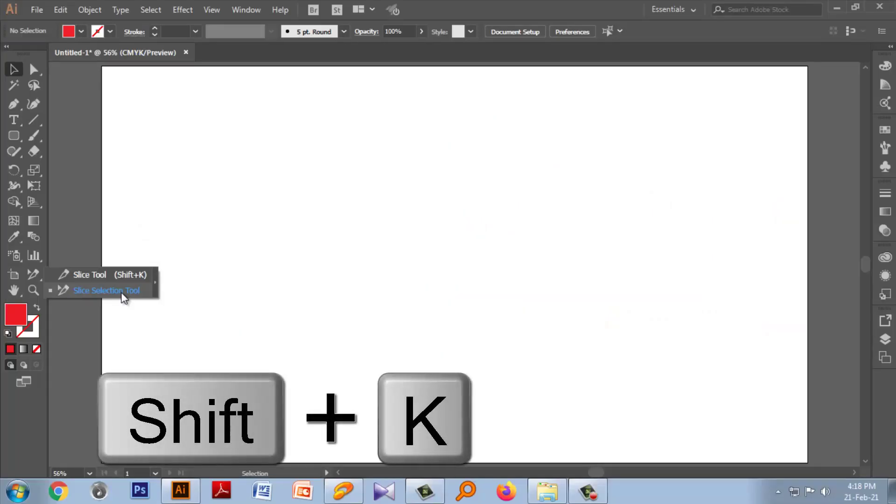
click(140, 275)
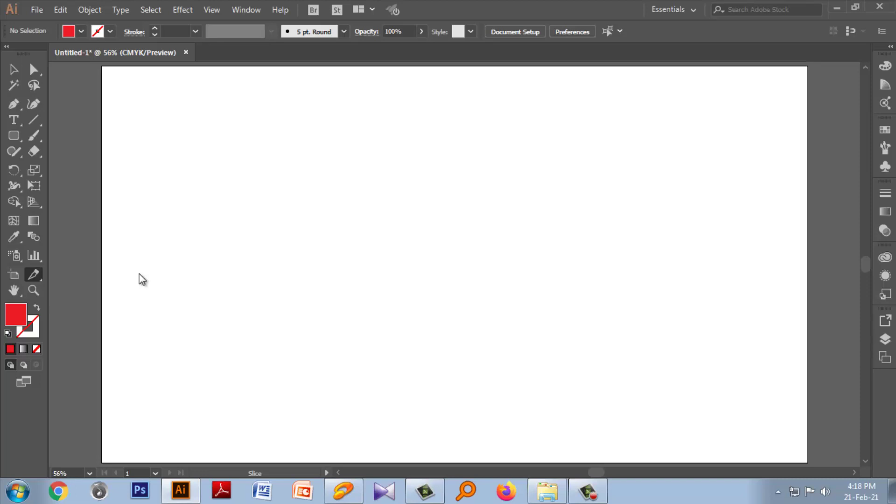
Draw a large rectangle with the Rectangle Tool for the green banner.
click(17, 136)
click(79, 135)
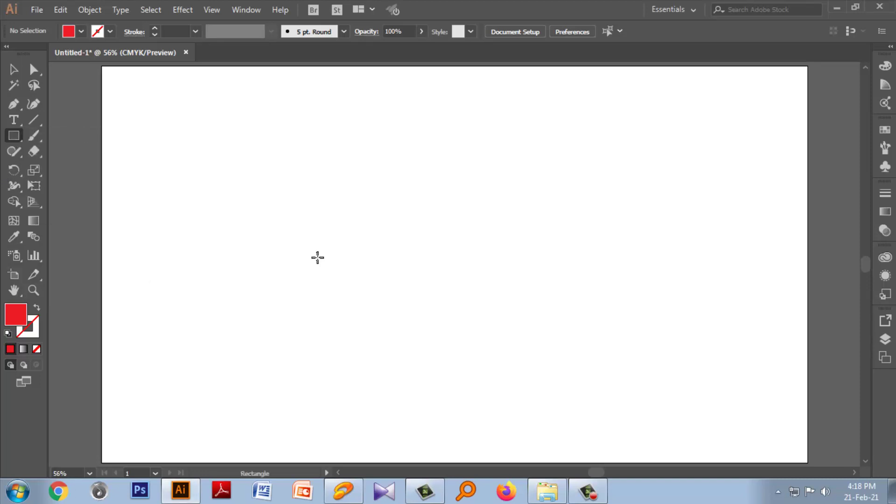
drag(228, 154, 705, 359)
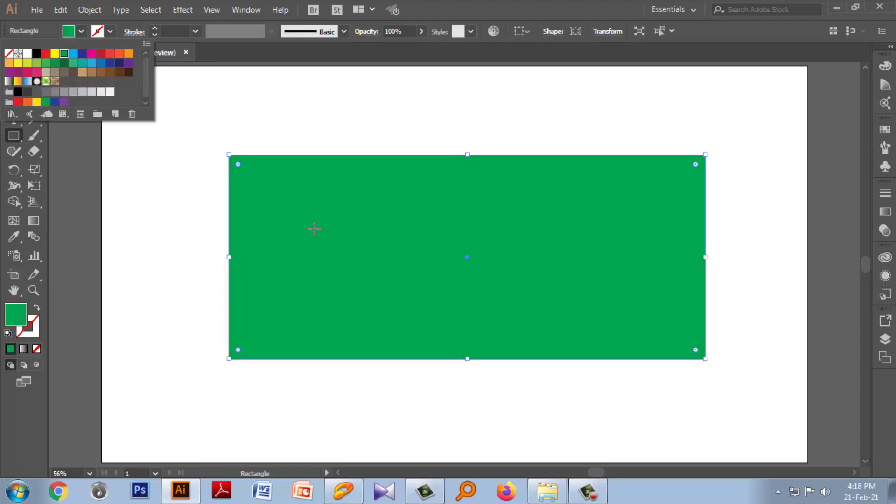
click(314, 229)
Draw a smaller rectangle in the banner's upper middle and fill it dark blue.
mouse_move(279, 187)
mouse_down()
mouse_move(529, 279)
mouse_move(638, 280)
mouse_up()
click(93, 30)
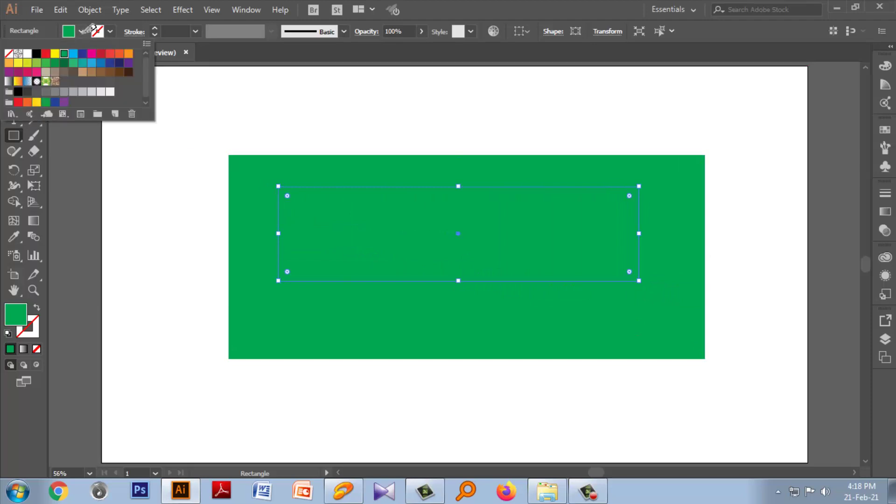
click(83, 53)
key(shift+k)
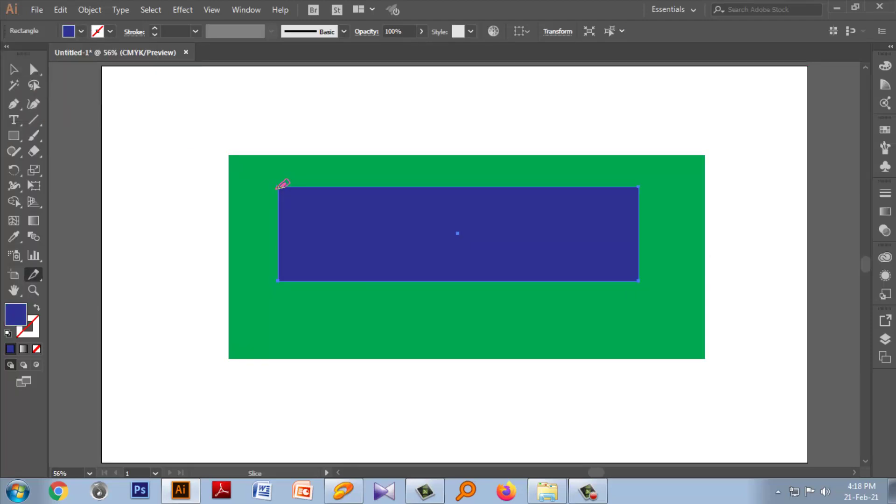
Slice around the dark blue rectangle to make slices 1–5, then hide and show slices.
drag(277, 187, 639, 282)
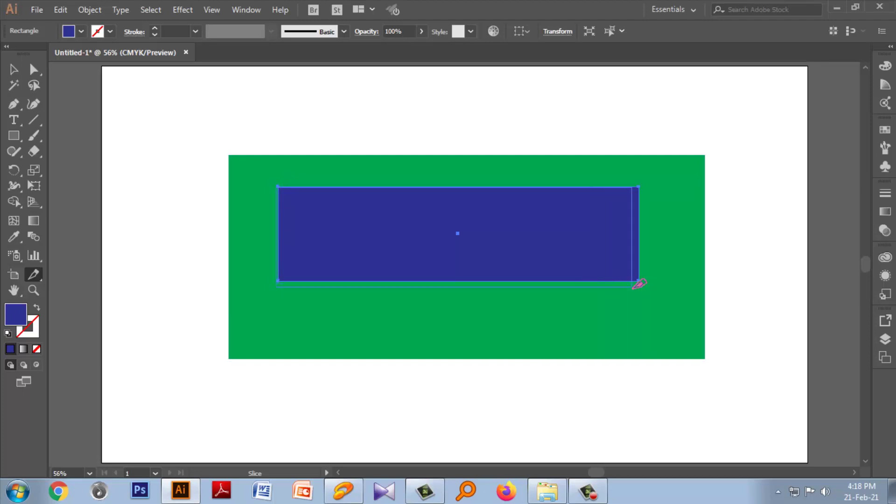
drag(638, 282, 639, 282)
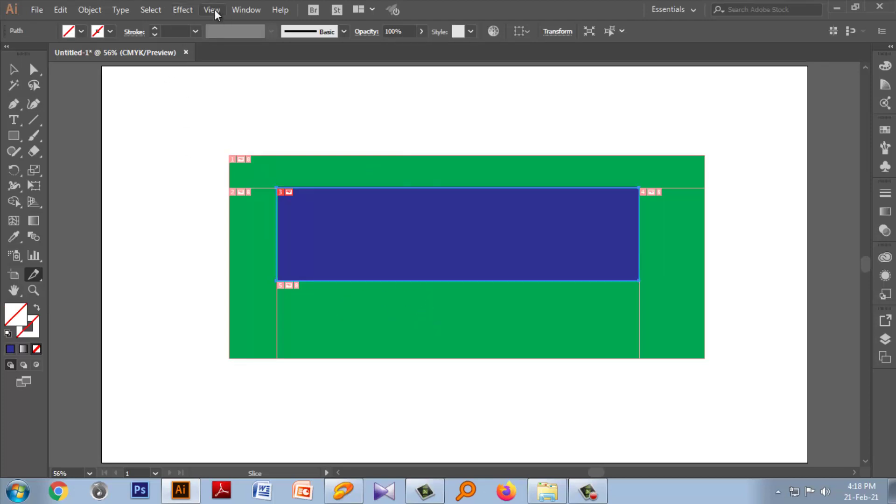
click(215, 11)
click(277, 232)
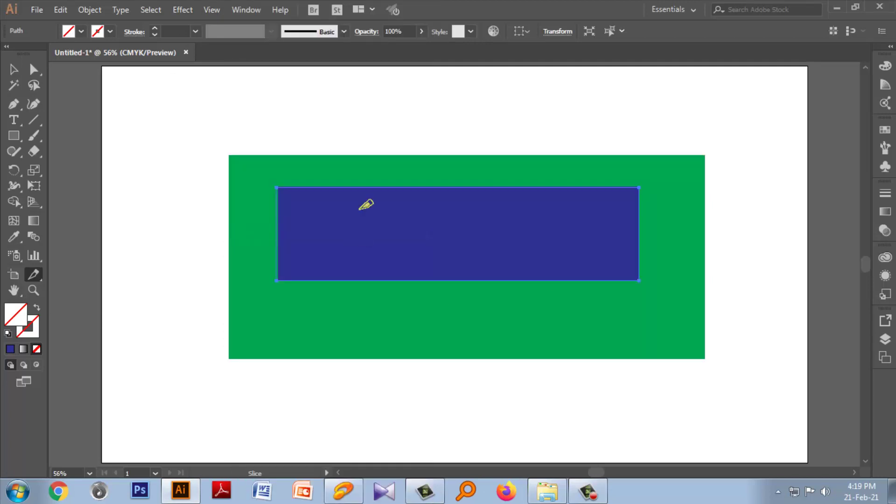
click(208, 11)
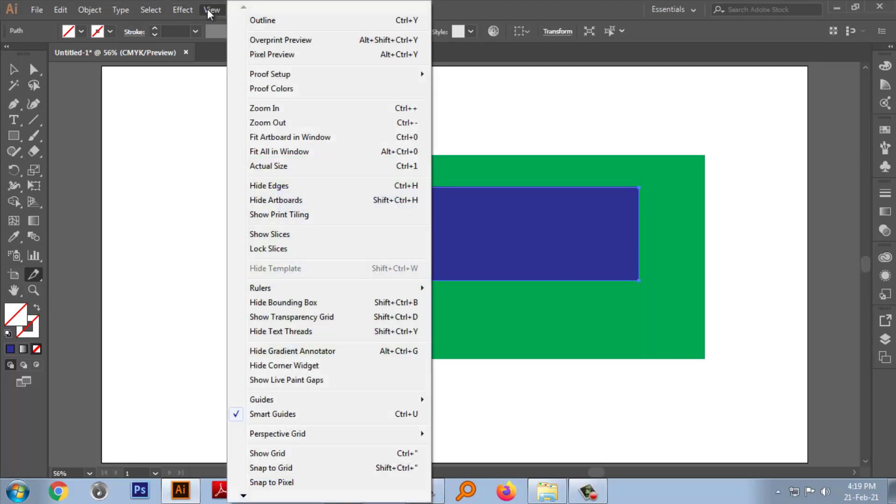
click(278, 234)
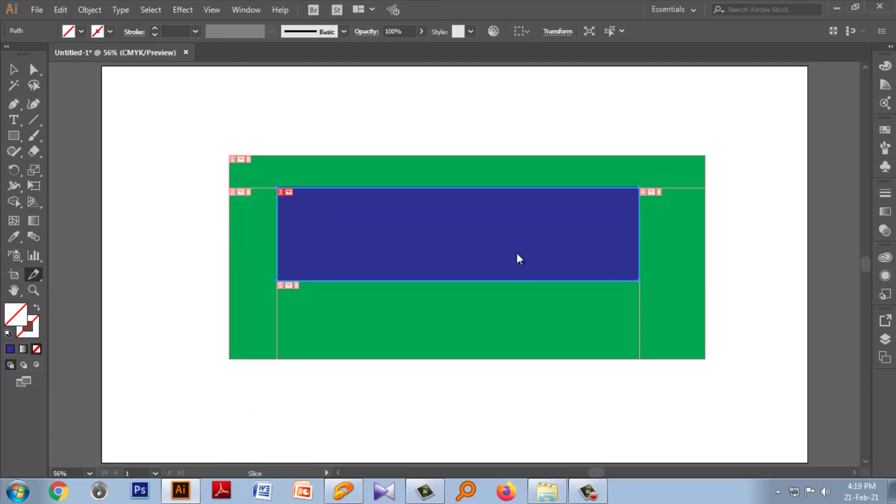
click(90, 12)
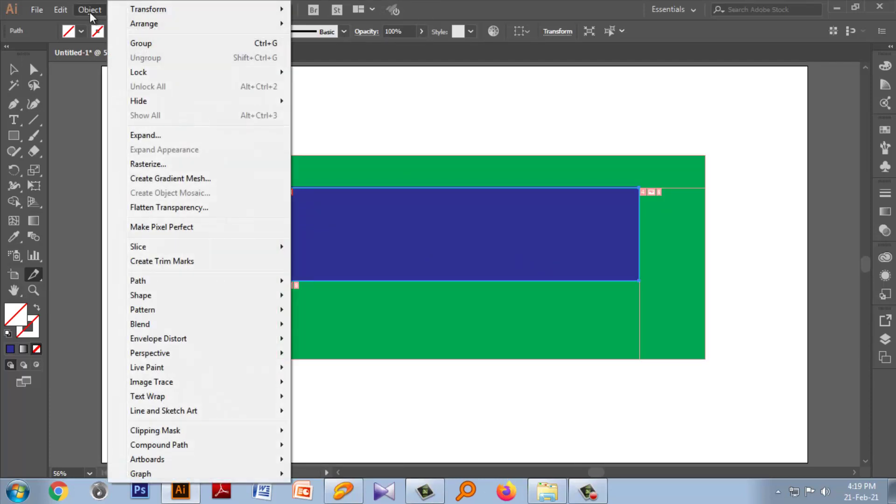
mouse_move(139, 247)
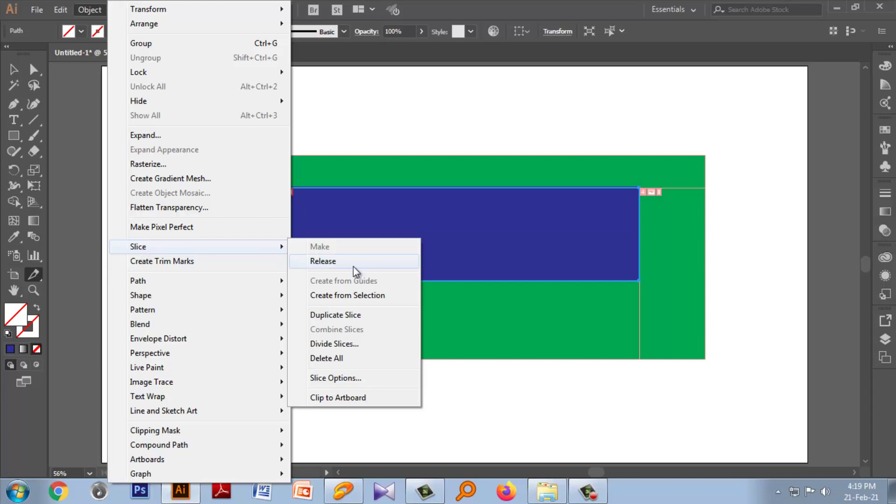
click(344, 397)
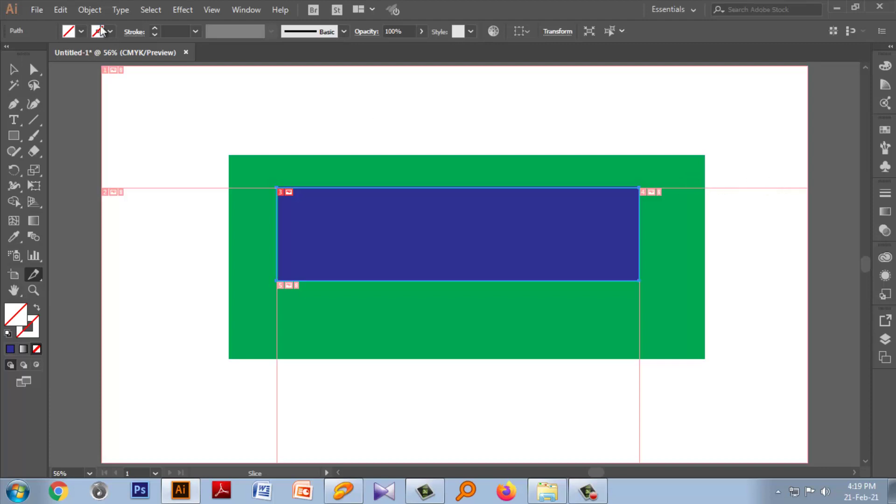
click(90, 9)
mouse_move(139, 246)
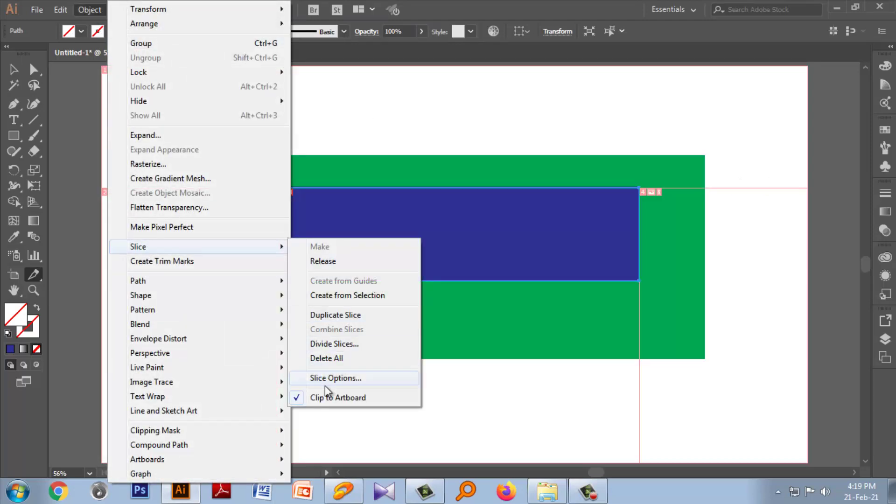
click(337, 397)
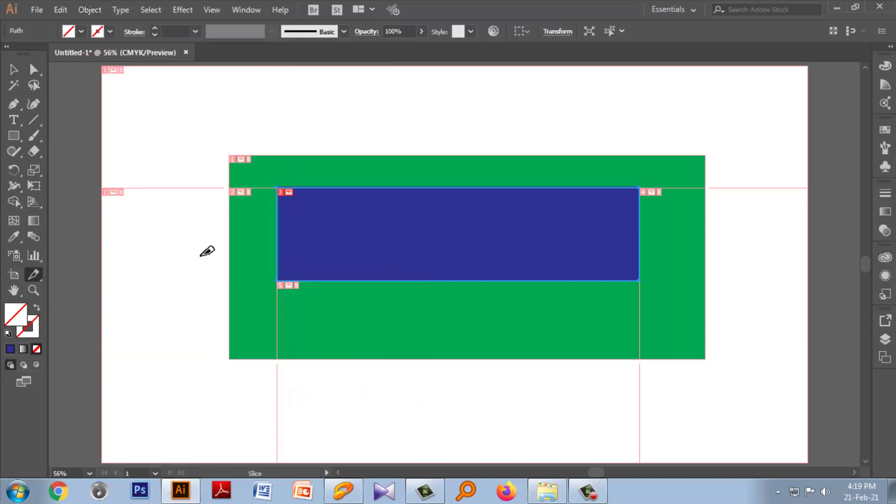
scroll(106, 217, down, 3)
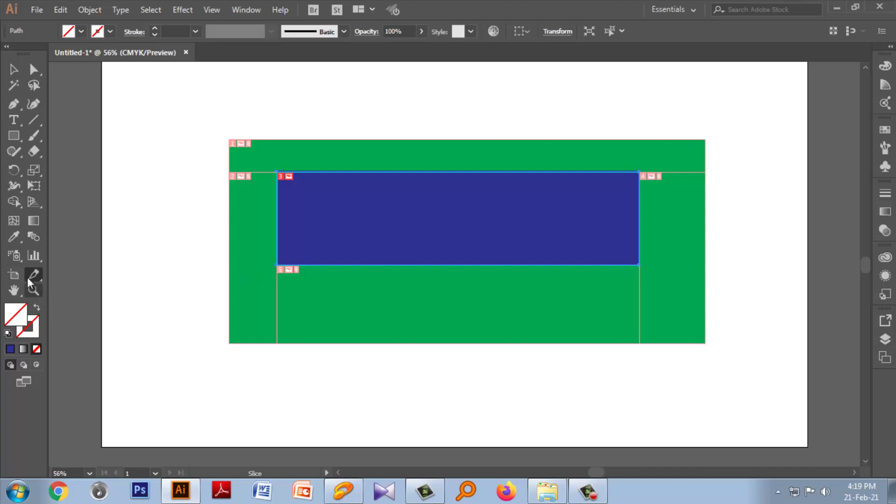
Adjust slice 3's bottom edge back to the blue rectangle, then select the rectangle.
drag(35, 273, 83, 289)
mouse_move(453, 265)
mouse_down()
mouse_move(453, 233)
mouse_move(458, 310)
mouse_up()
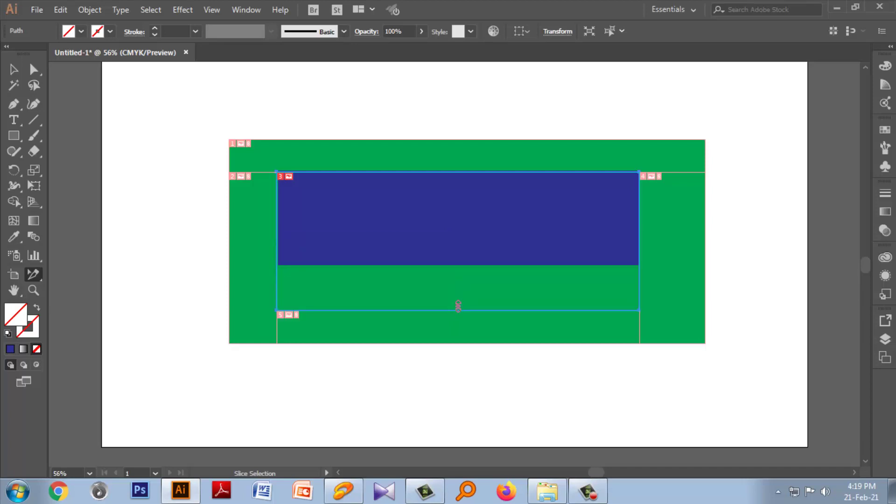
drag(459, 277, 460, 267)
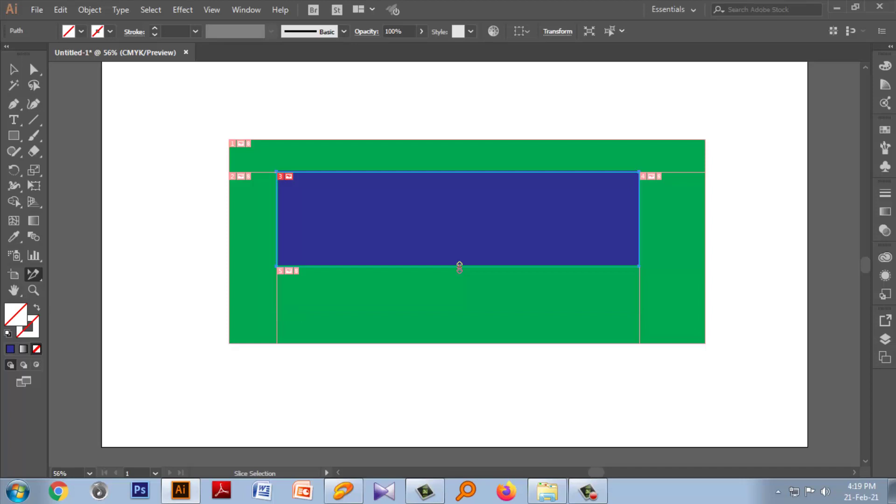
click(13, 69)
click(393, 206)
Delete the blue rectangle and banner, then redraw a large green banner rectangle.
key(Delete)
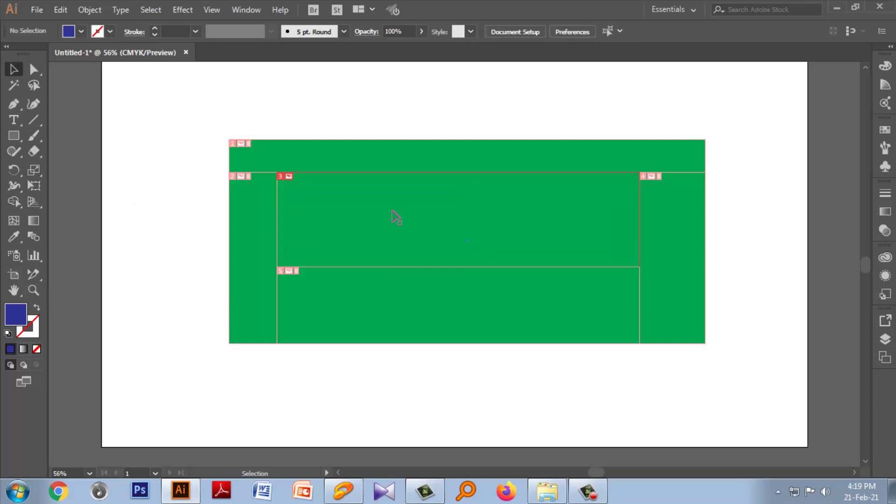
drag(194, 123, 736, 360)
key(Delete)
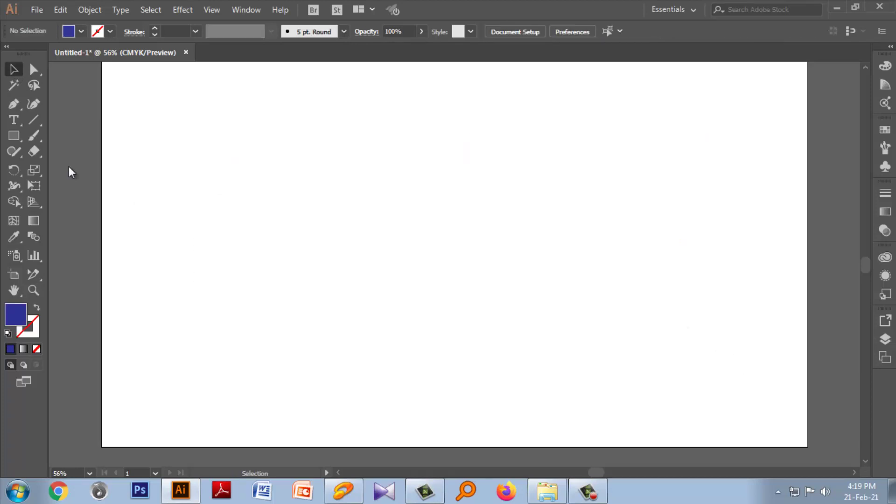
key(m)
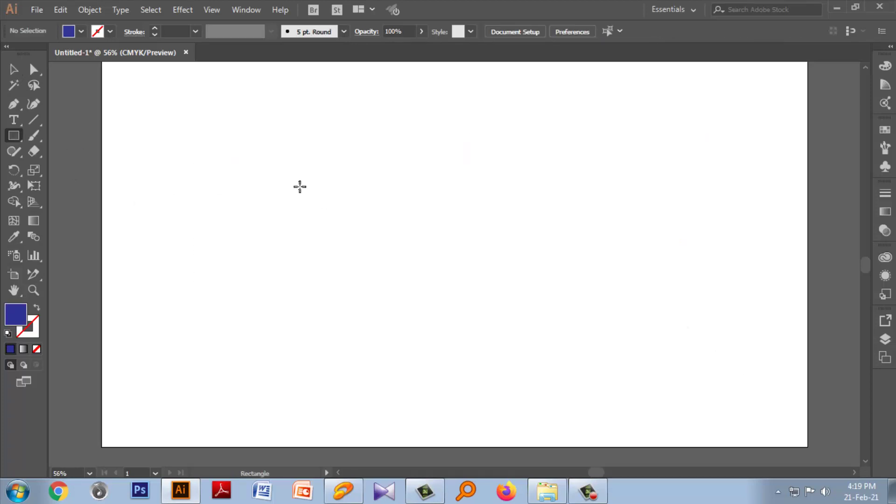
mouse_move(187, 137)
mouse_down()
mouse_move(756, 357)
mouse_move(761, 370)
mouse_up()
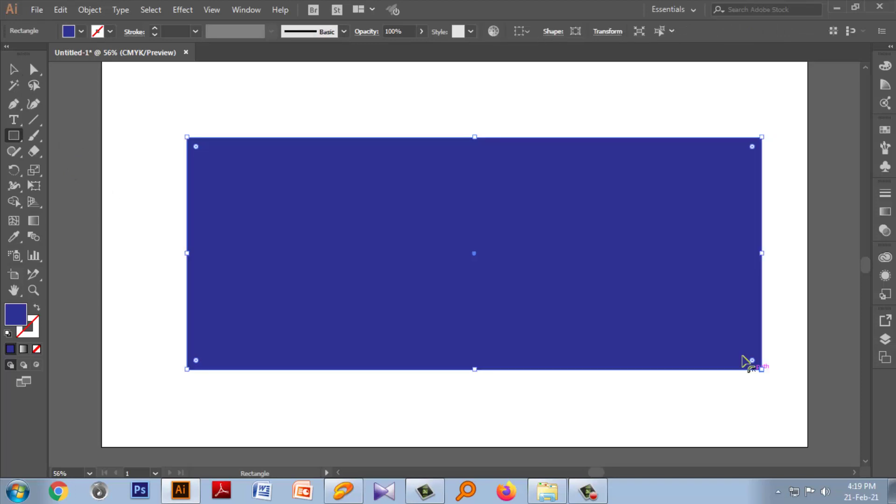
click(80, 32)
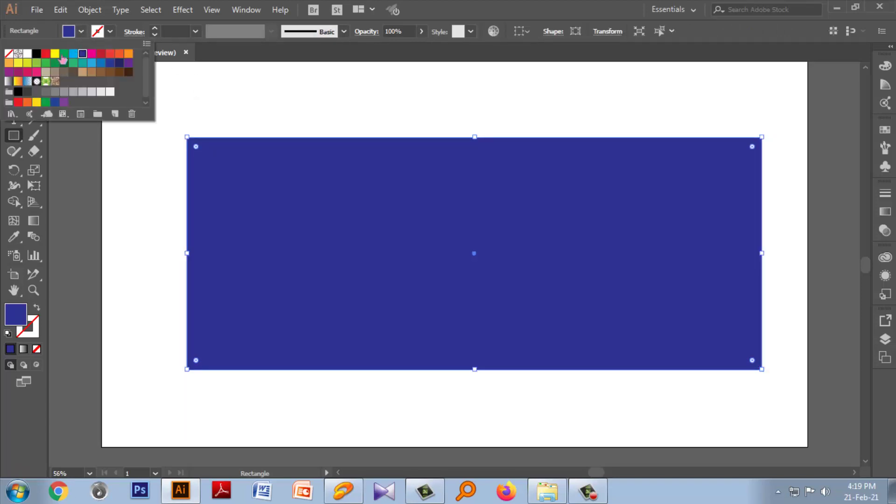
click(64, 53)
click(297, 91)
Draw a blue square on the banner's left and duplicate it into a row of four.
click(17, 138)
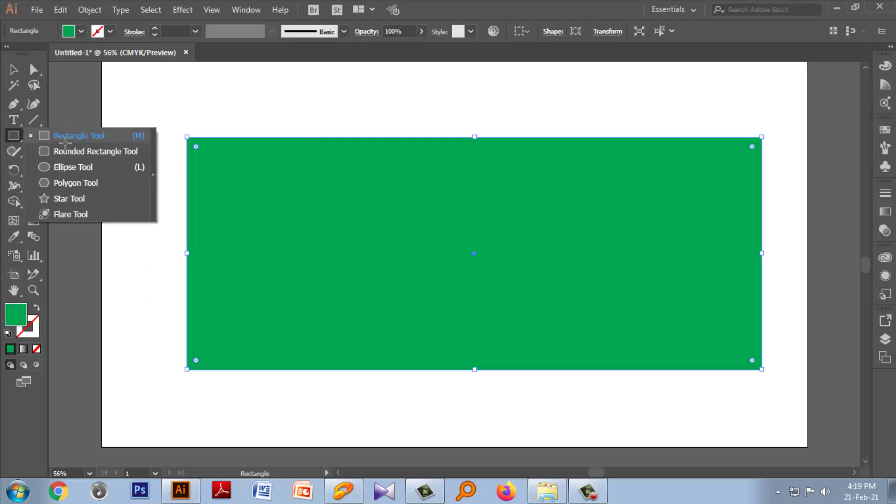
drag(229, 191, 338, 290)
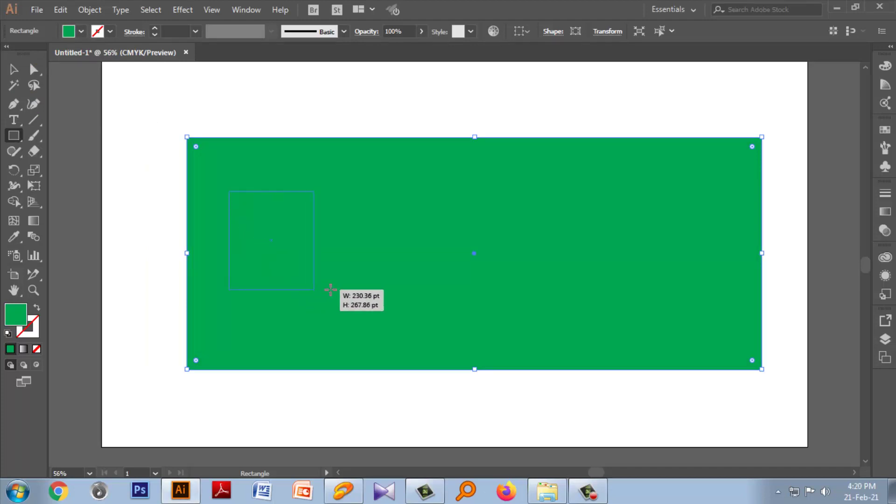
click(81, 31)
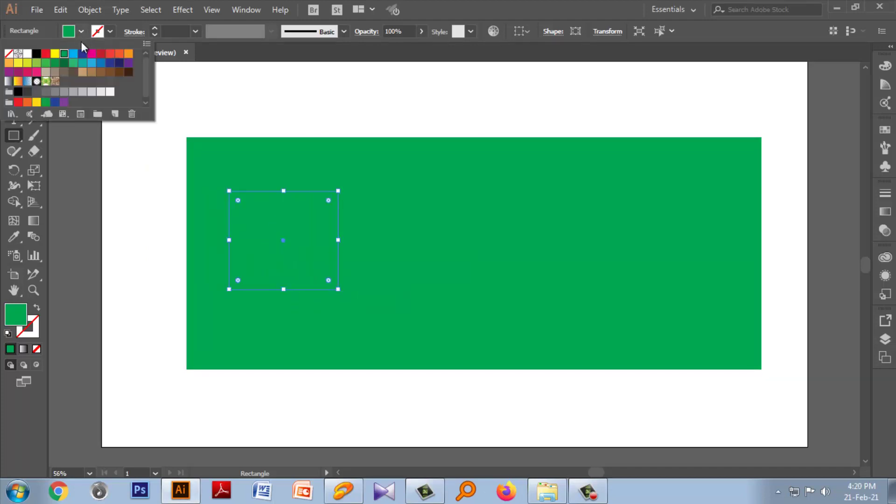
click(64, 54)
click(13, 69)
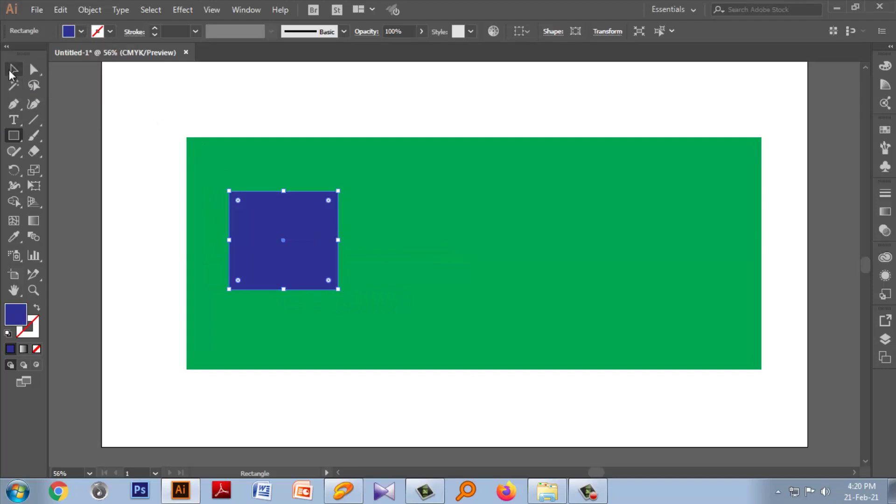
alt+drag(310, 229, 445, 229)
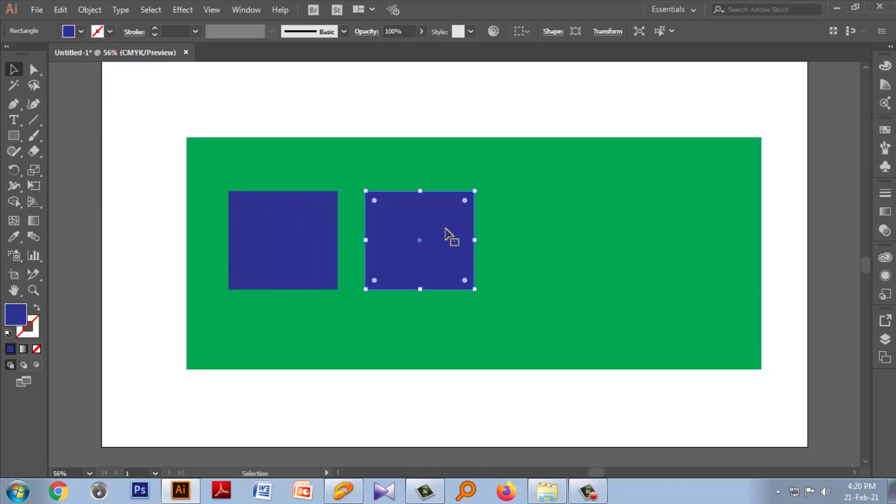
key(ctrl+d)
key(ctrl+d)
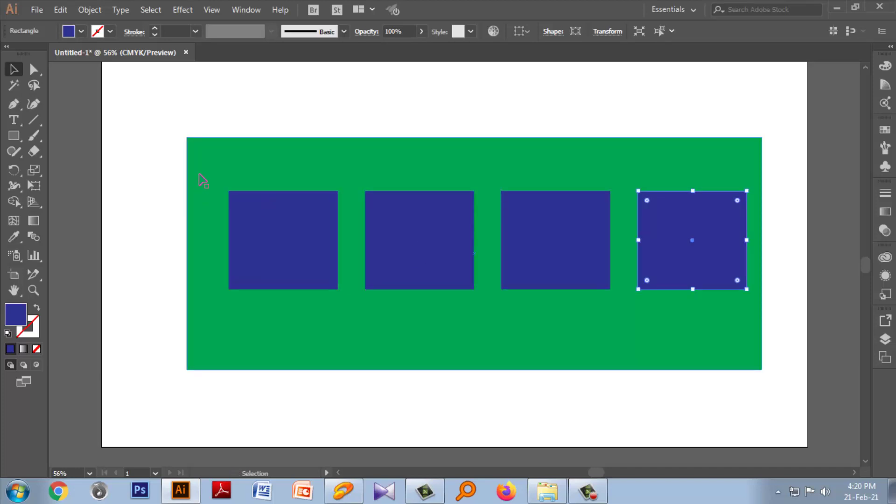
Reposition the row of four blue squares evenly across the banner.
click(199, 176)
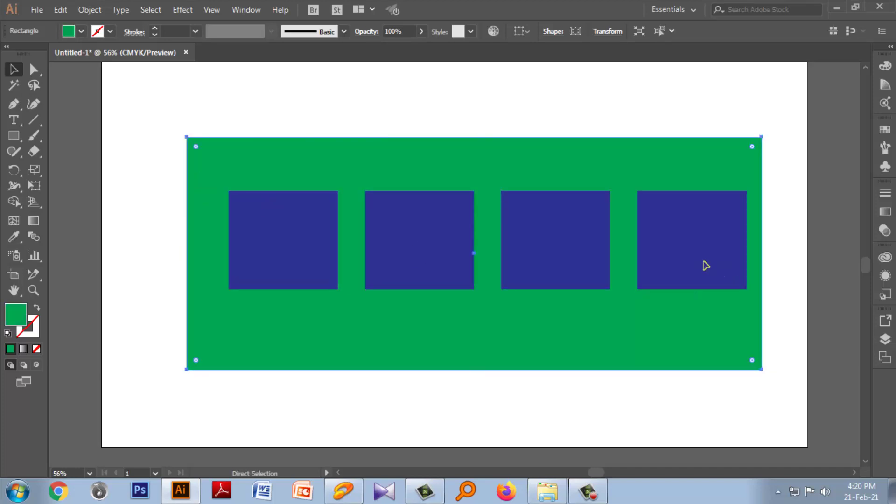
drag(705, 265, 693, 269)
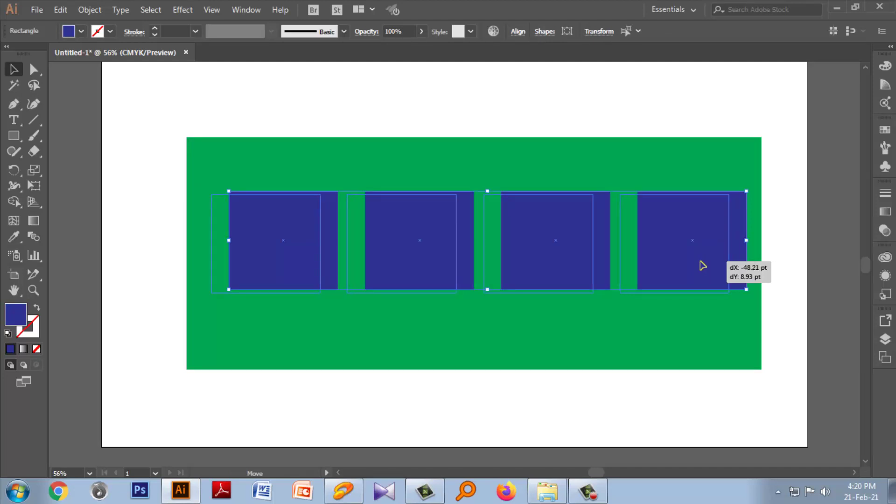
drag(705, 265, 696, 266)
click(794, 266)
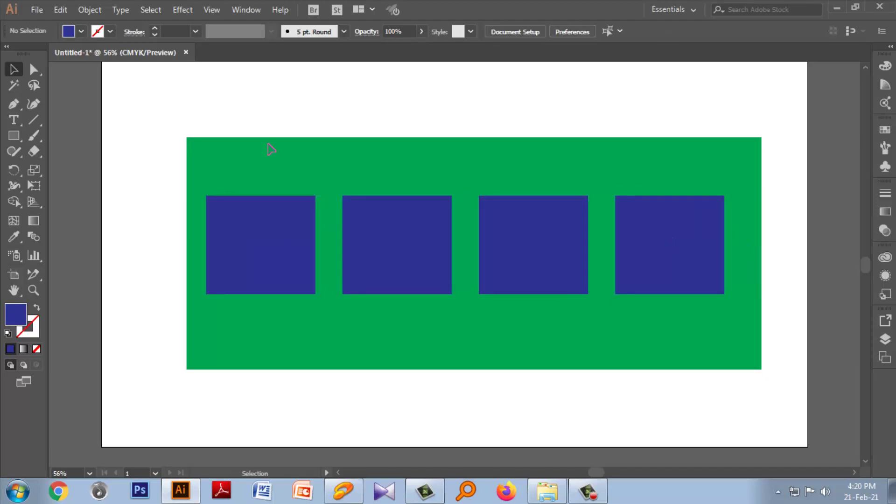
drag(199, 166, 716, 298)
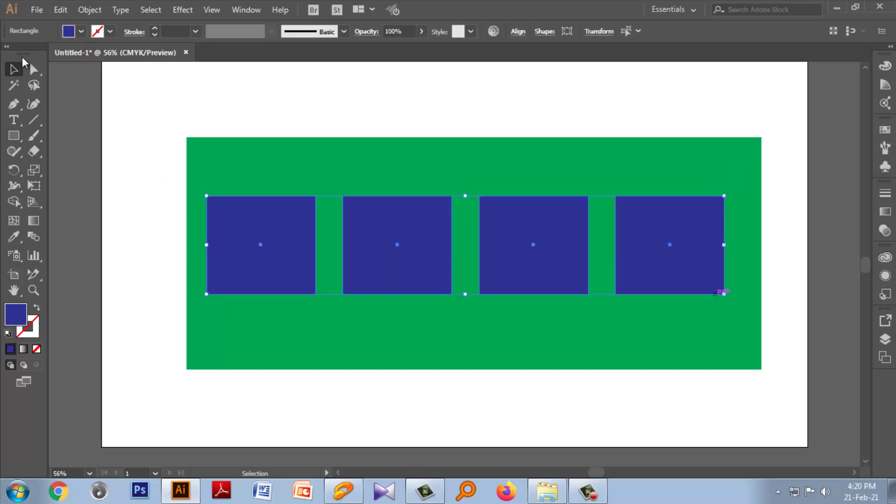
key(shift+Right)
key(shift+Right)
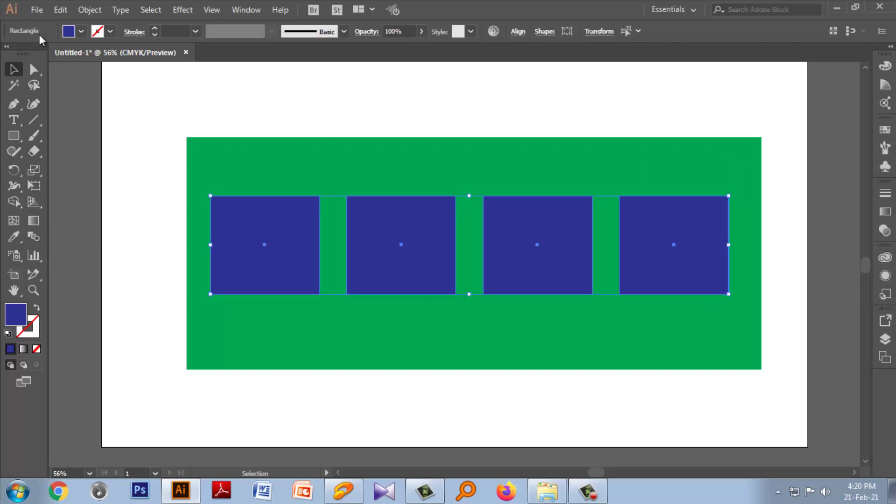
Unlock the green banner with Object > Unlock All and clear the selection.
click(91, 11)
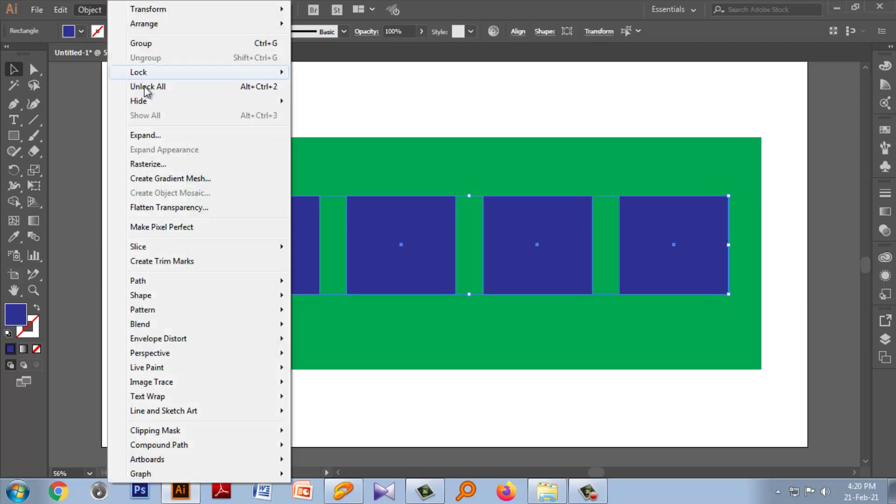
click(148, 86)
click(792, 250)
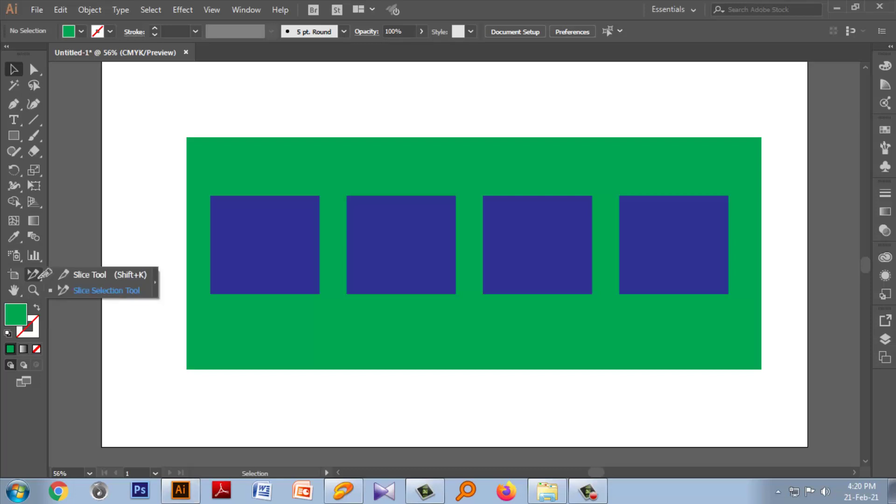
Select all the banner artwork so it is cut into 14 numbered slices.
drag(34, 275, 75, 289)
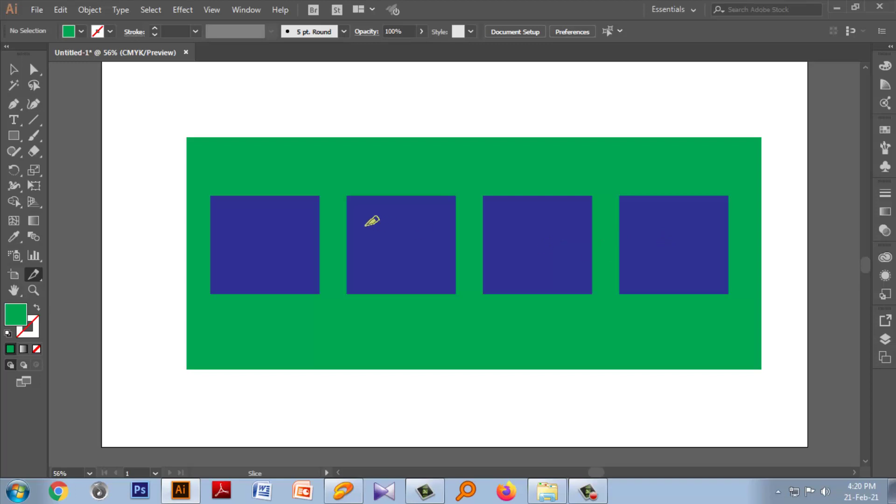
click(14, 69)
mouse_move(147, 114)
mouse_down()
mouse_move(332, 289)
mouse_move(770, 381)
mouse_up()
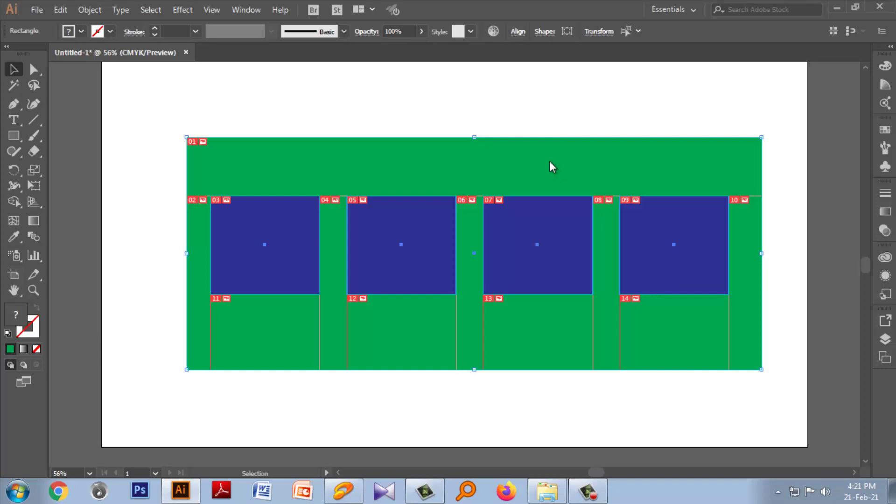
click(36, 10)
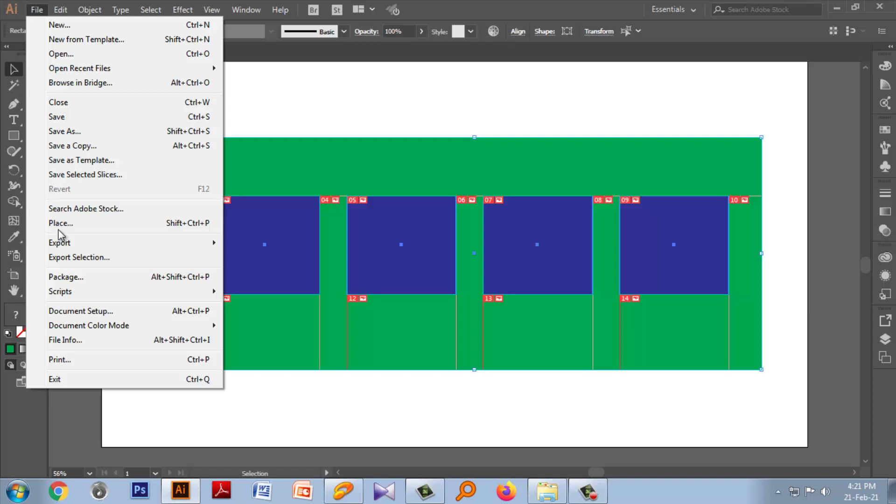
mouse_move(60, 243)
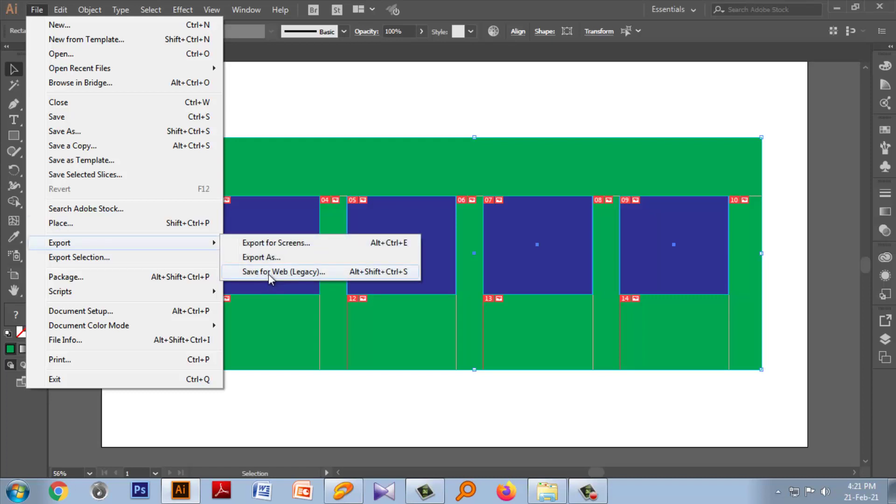
Open Save for Web (Legacy) with GIF and continue to the save dialog.
click(269, 273)
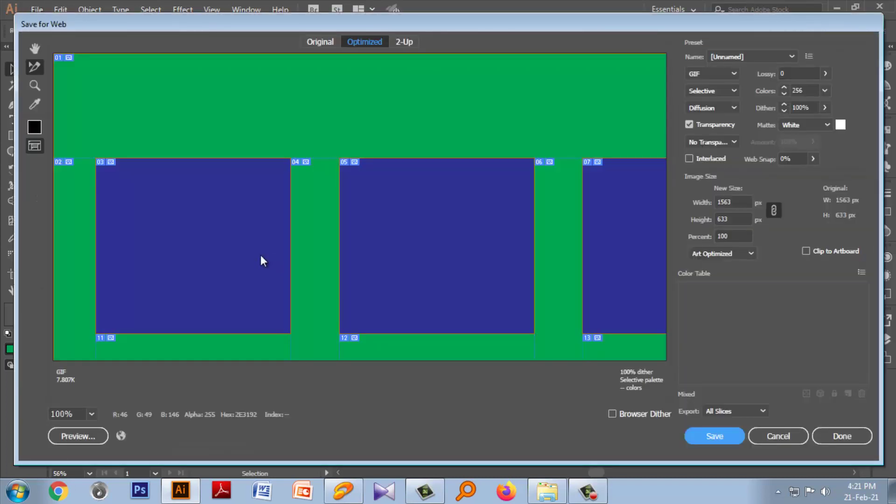
key(Return)
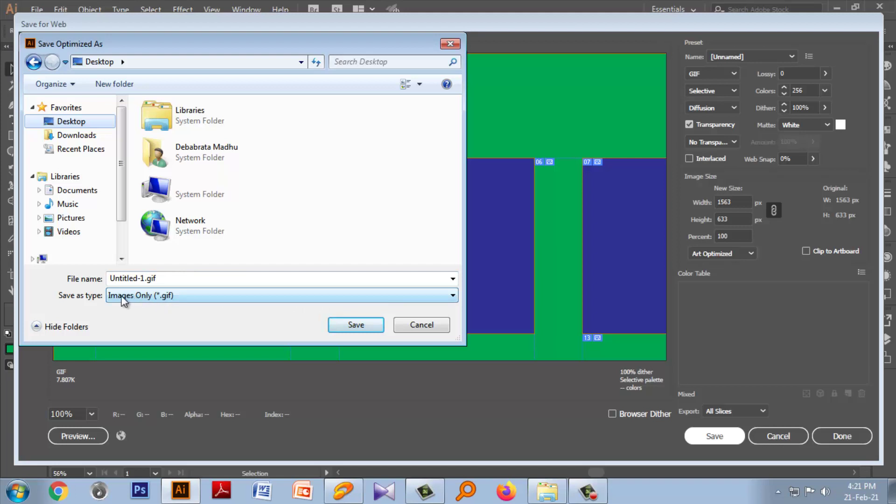
Save the slices to the Desktop as Images Only (*.gif).
click(178, 296)
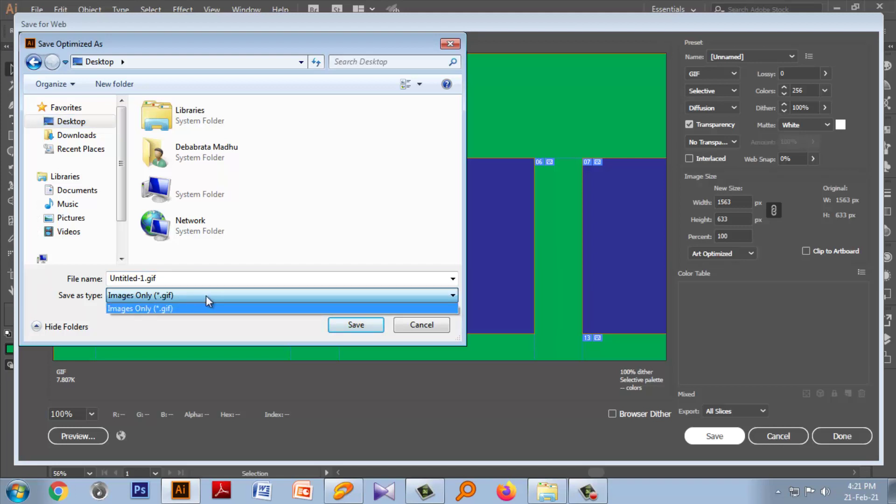
click(194, 293)
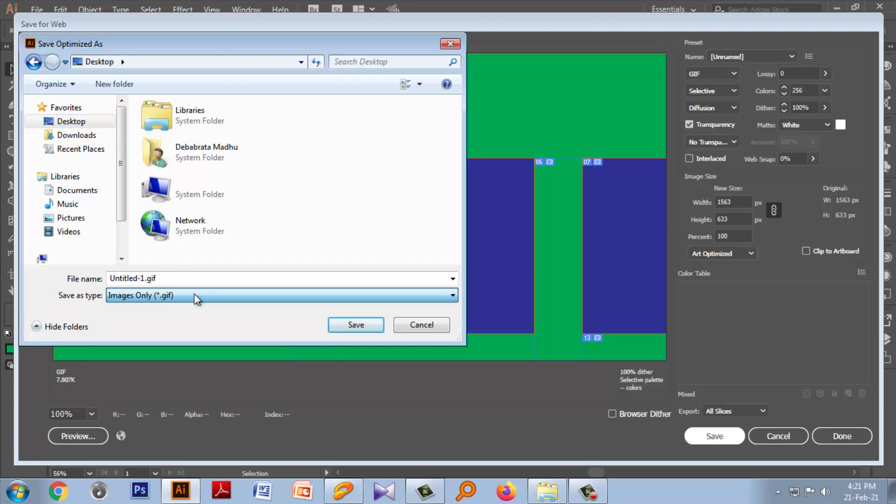
click(194, 293)
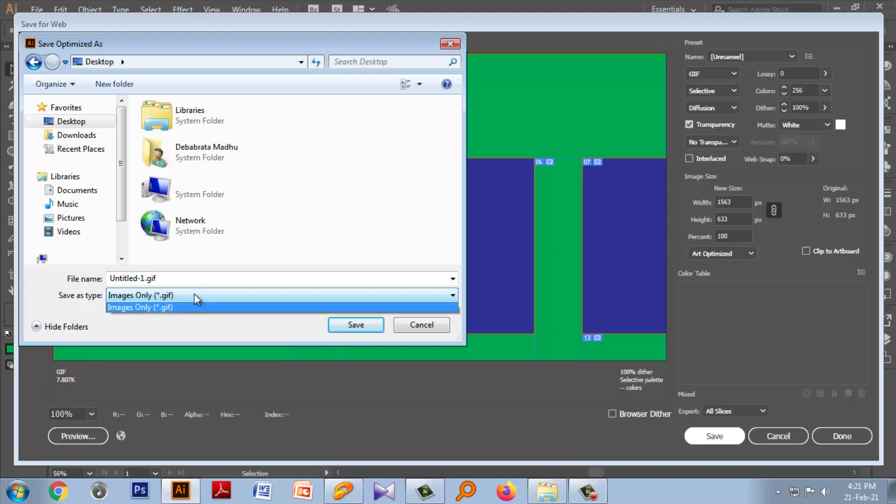
click(181, 316)
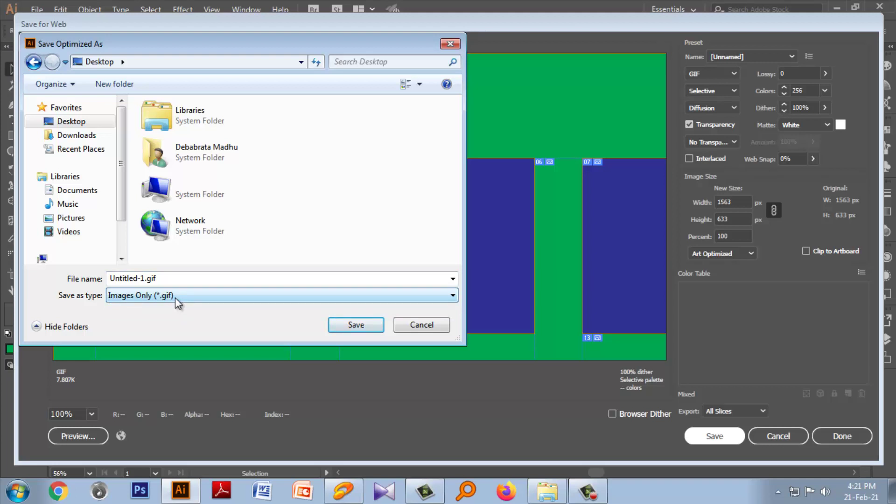
click(351, 326)
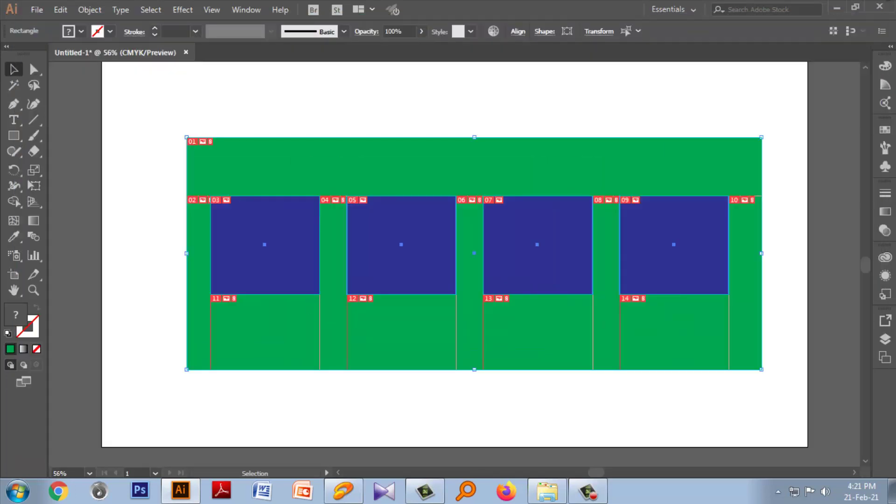
Open the desktop images folder to review the 14 GIF slices, then return to Illustrator.
click(836, 8)
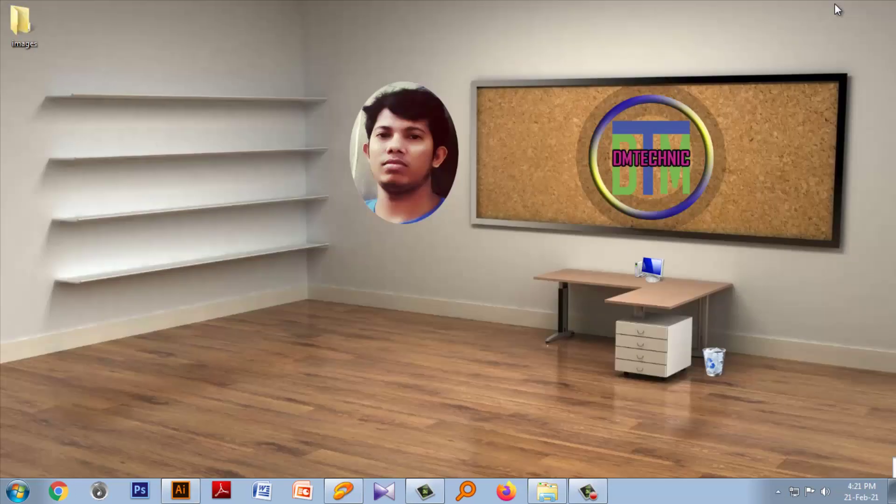
double_click(25, 25)
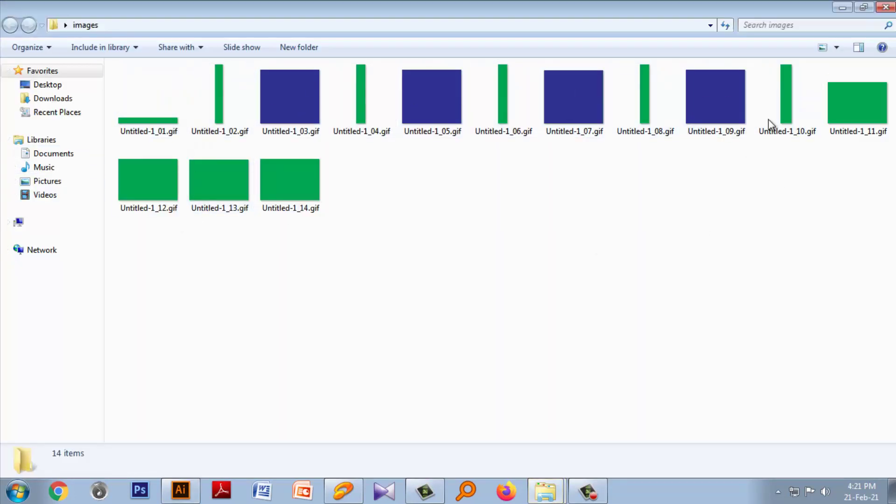
click(181, 489)
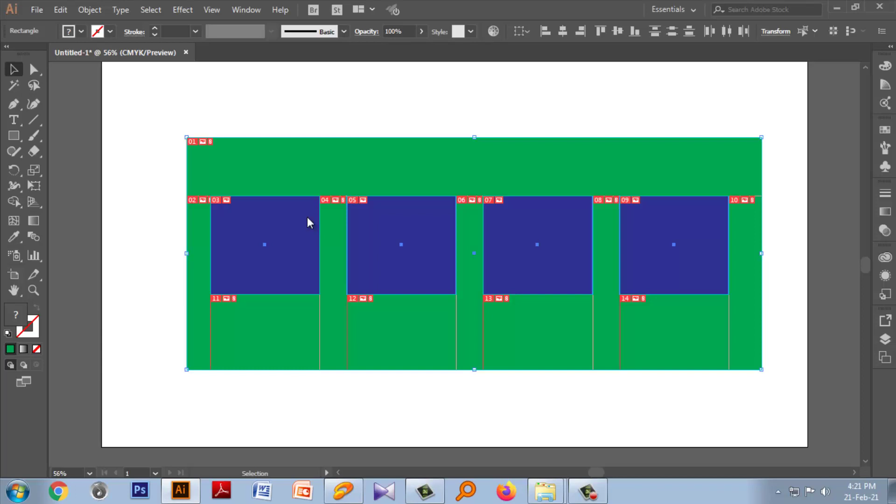
click(583, 490)
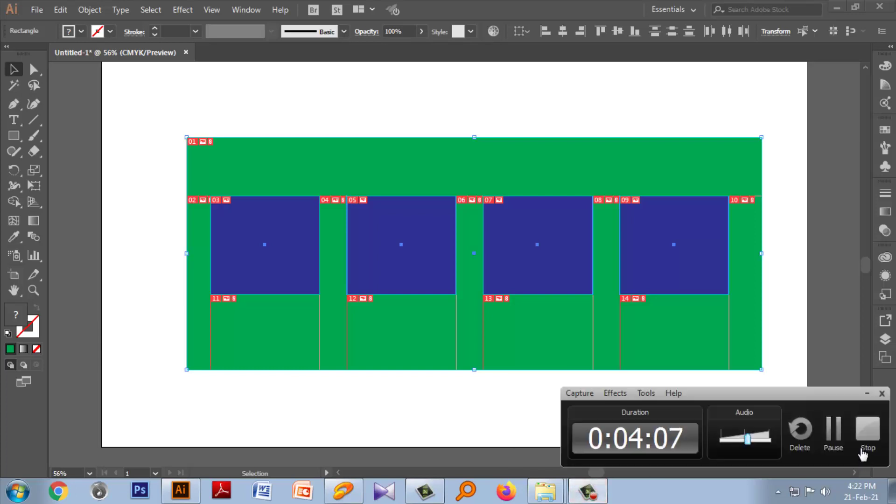
click(865, 427)
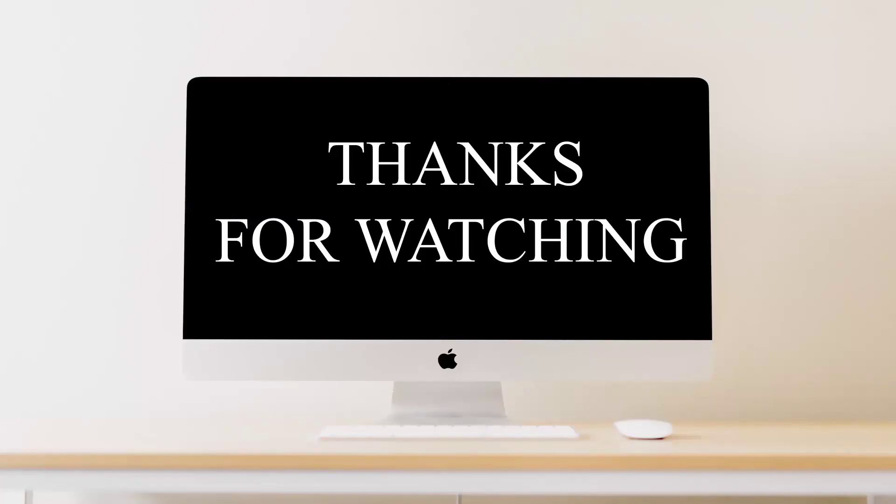